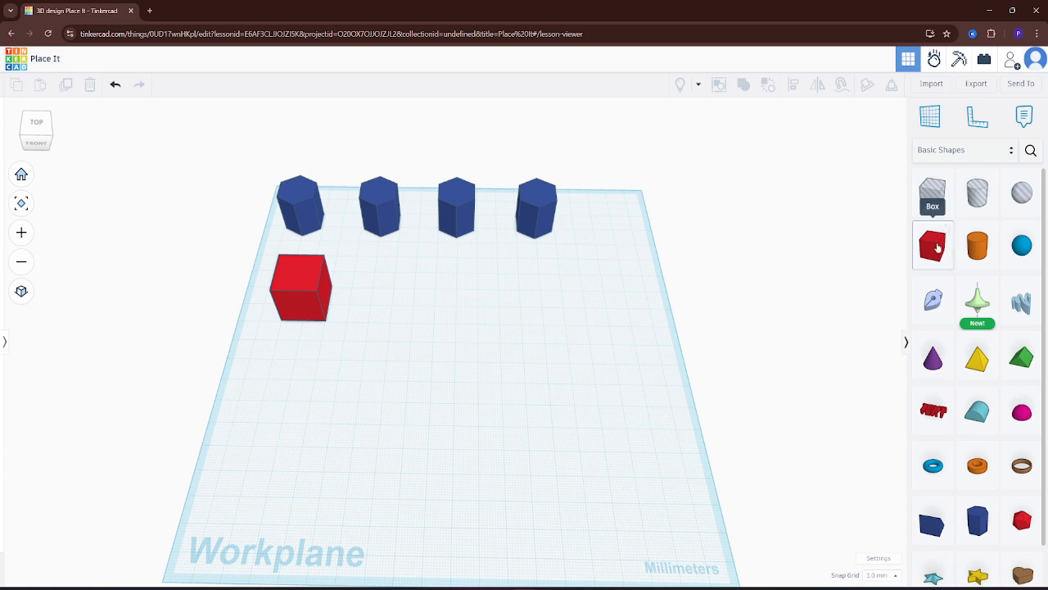
Add three more solid red boxes to the workplane in a rough row beside the existing red box
drag(938, 247, 393, 303)
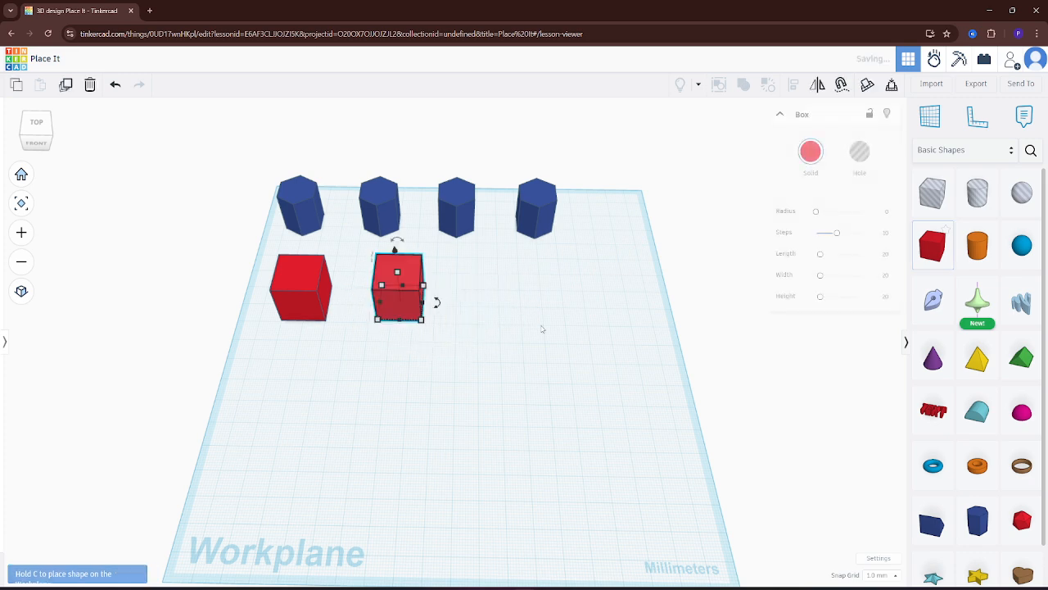
click(936, 247)
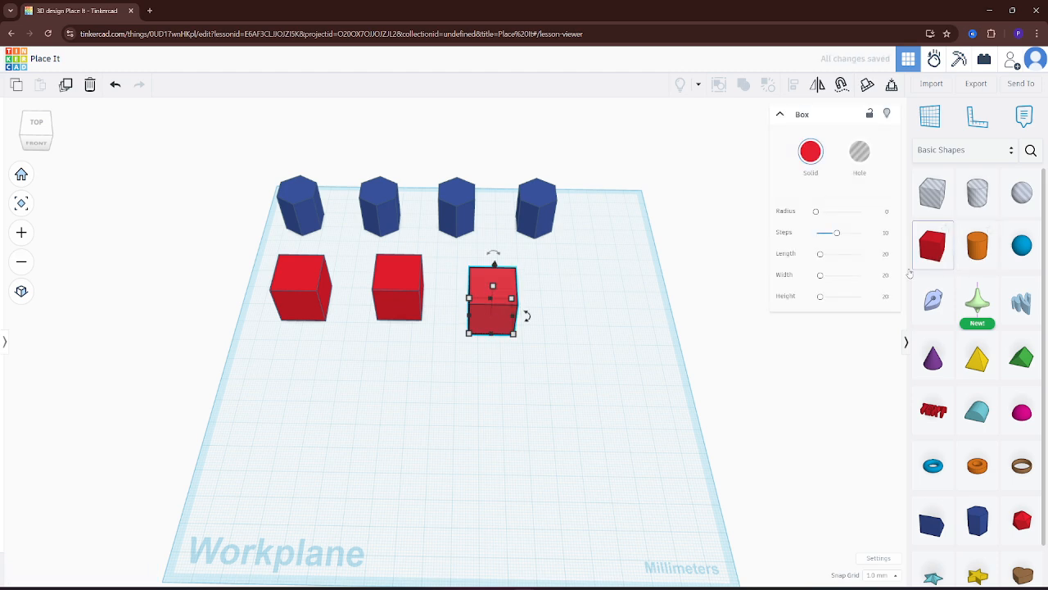
drag(931, 245, 565, 313)
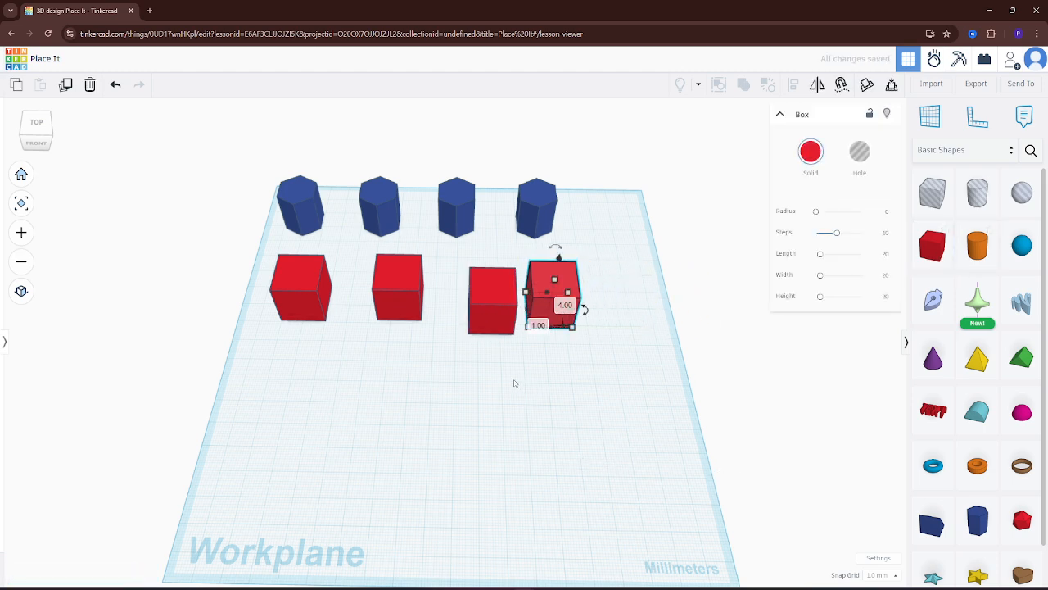
click(442, 393)
In a flat orthographic top view, align the four red boxes to their common centre line so they form a straight row
right_drag(438, 409, 437, 368)
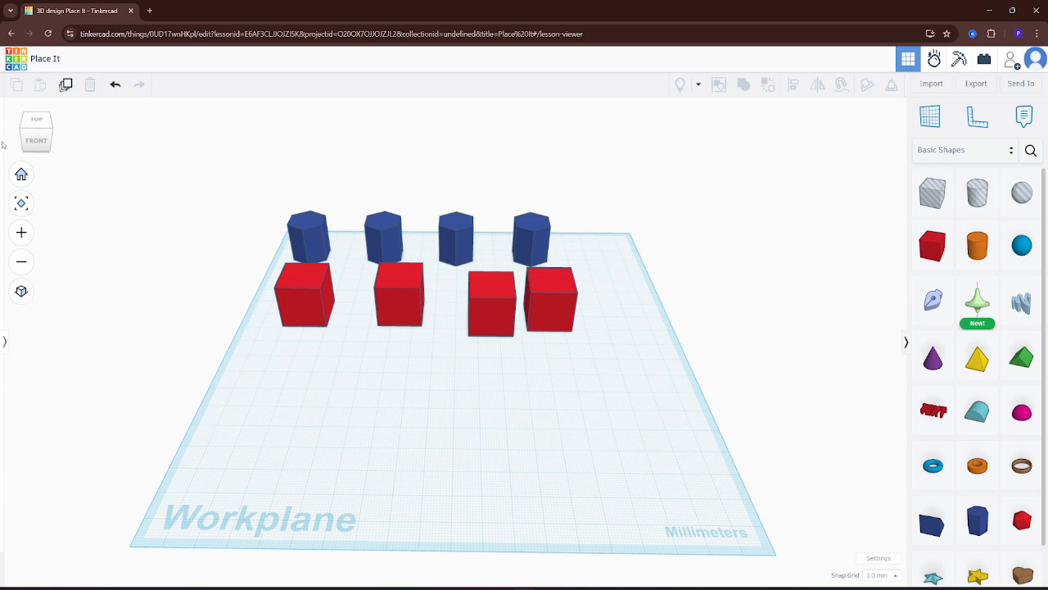
click(38, 124)
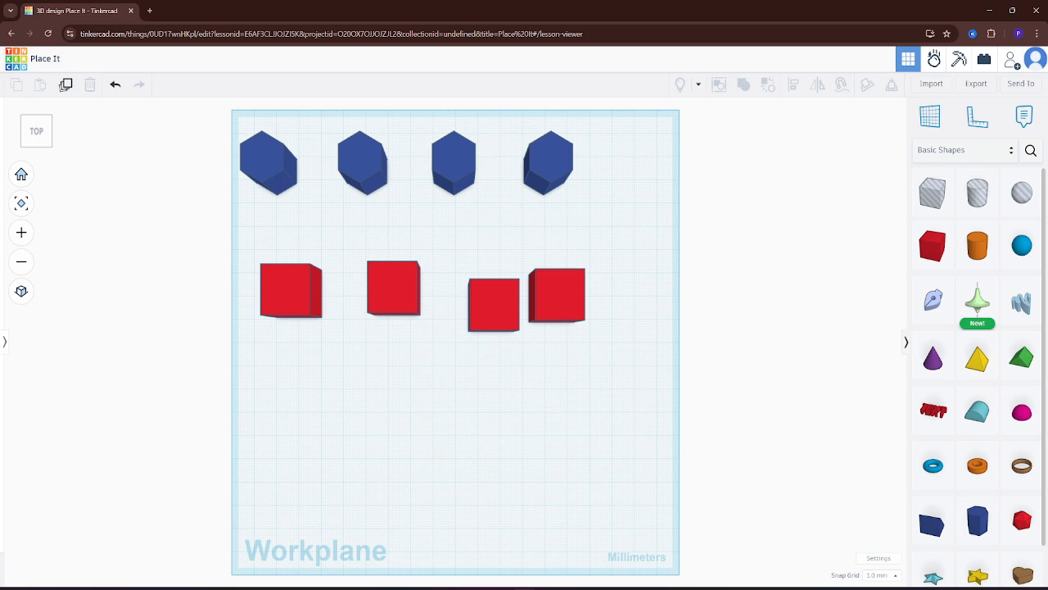
click(21, 291)
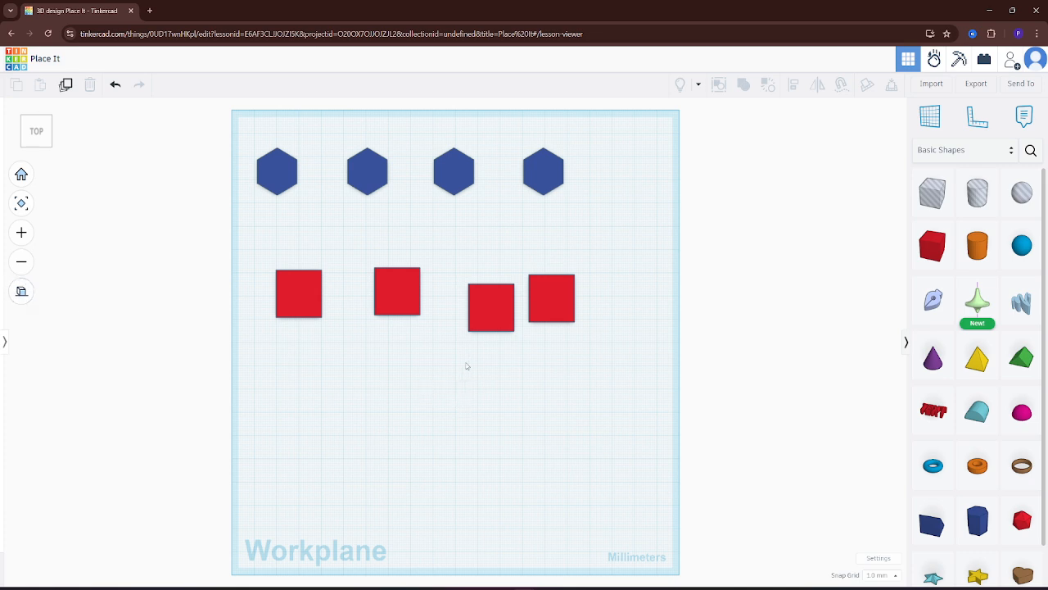
drag(663, 258, 259, 368)
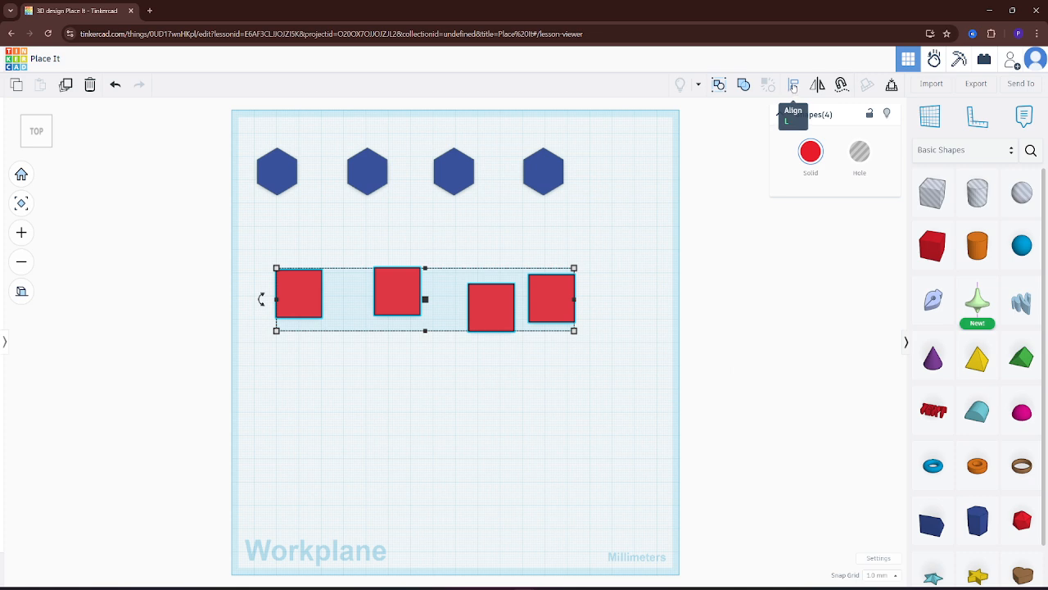
key(l)
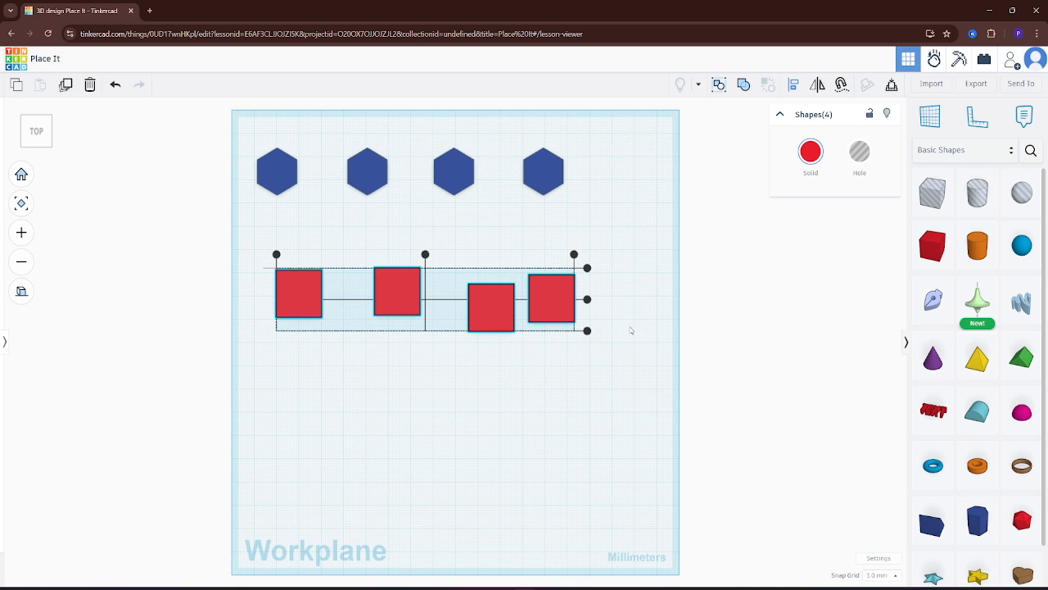
click(587, 302)
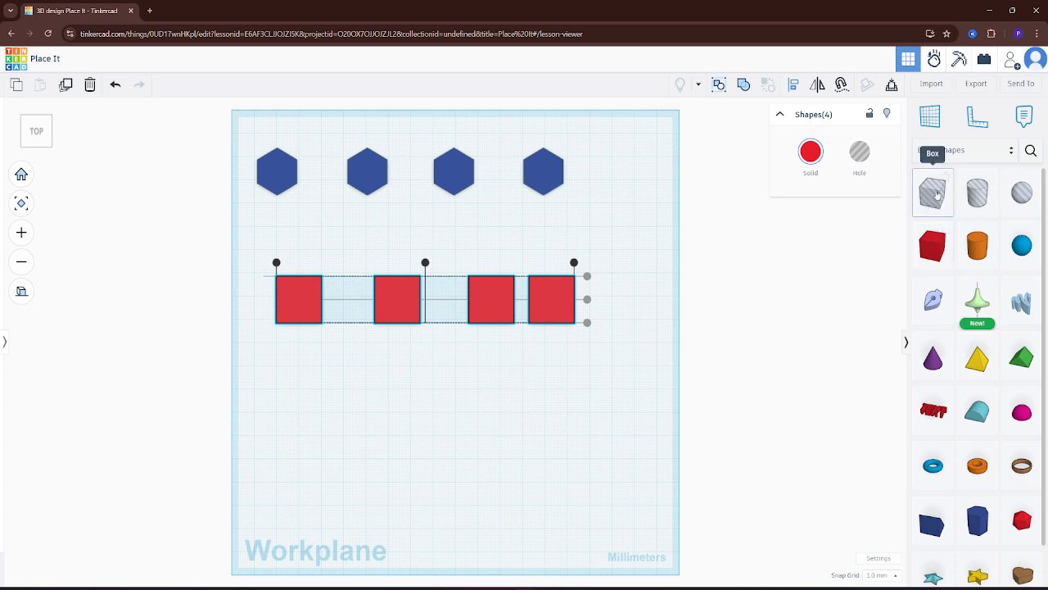
Place a hole box below the row of red boxes and set its size along the row to 25 mm
drag(938, 193, 364, 364)
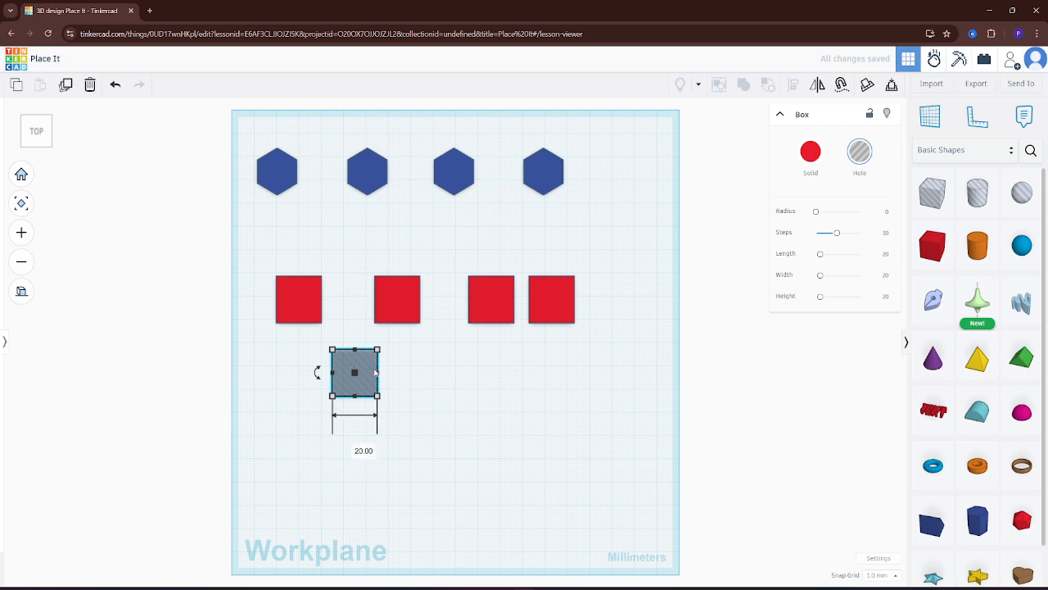
click(362, 444)
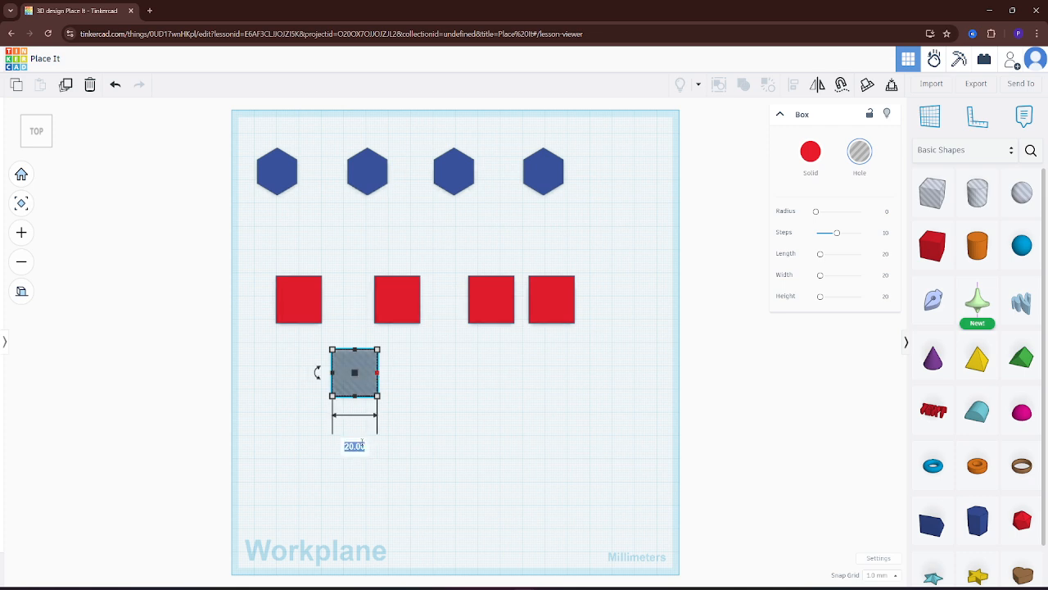
text(25)
key(Return)
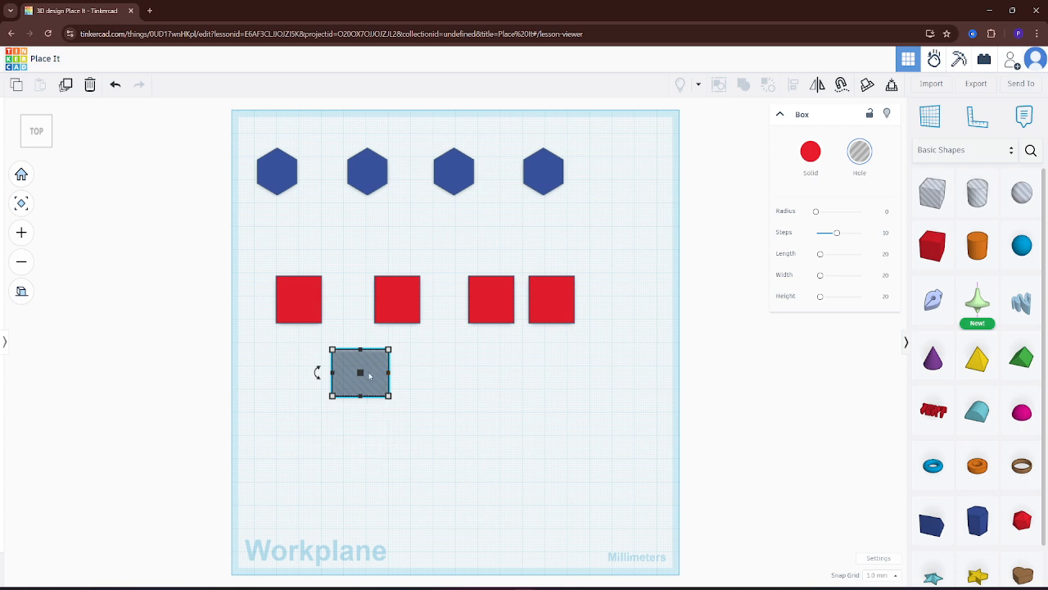
Fit the hole box as a spacer against the first red box and move the second red box up against its other side
drag(370, 375, 358, 351)
drag(399, 299, 433, 300)
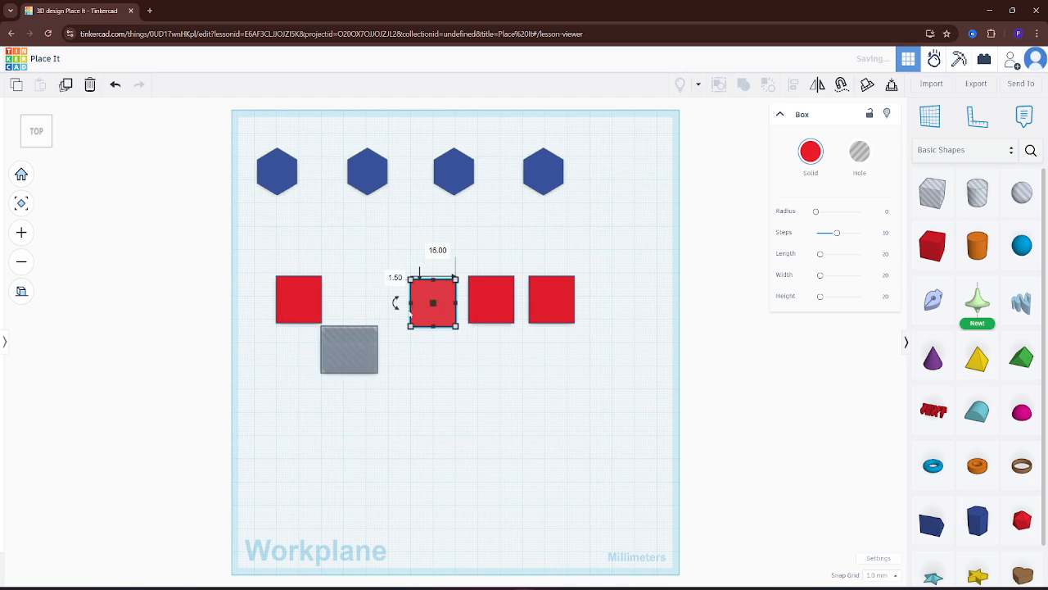
drag(333, 353, 339, 307)
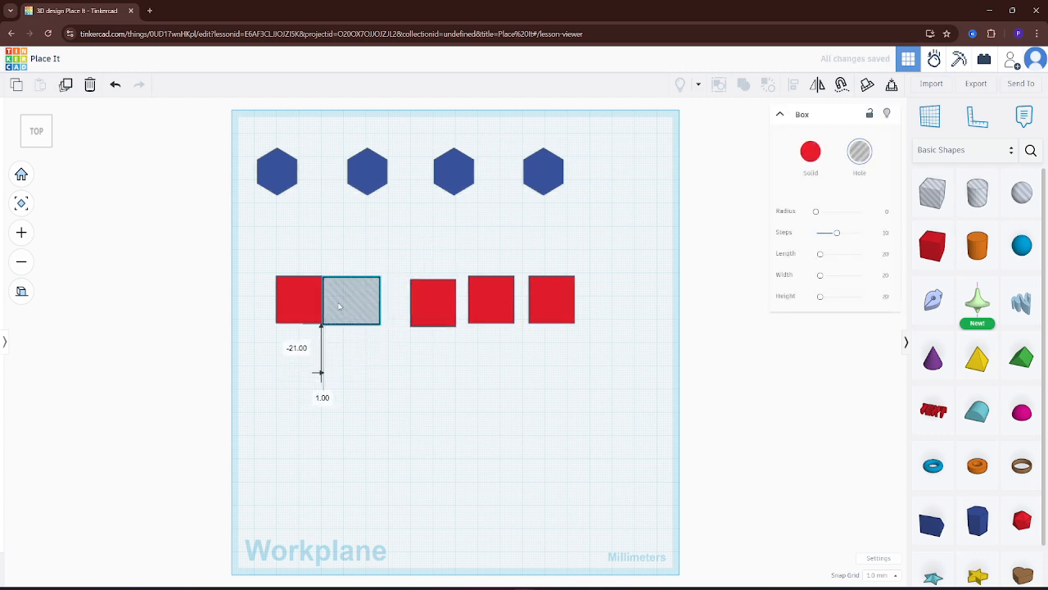
drag(433, 304, 402, 305)
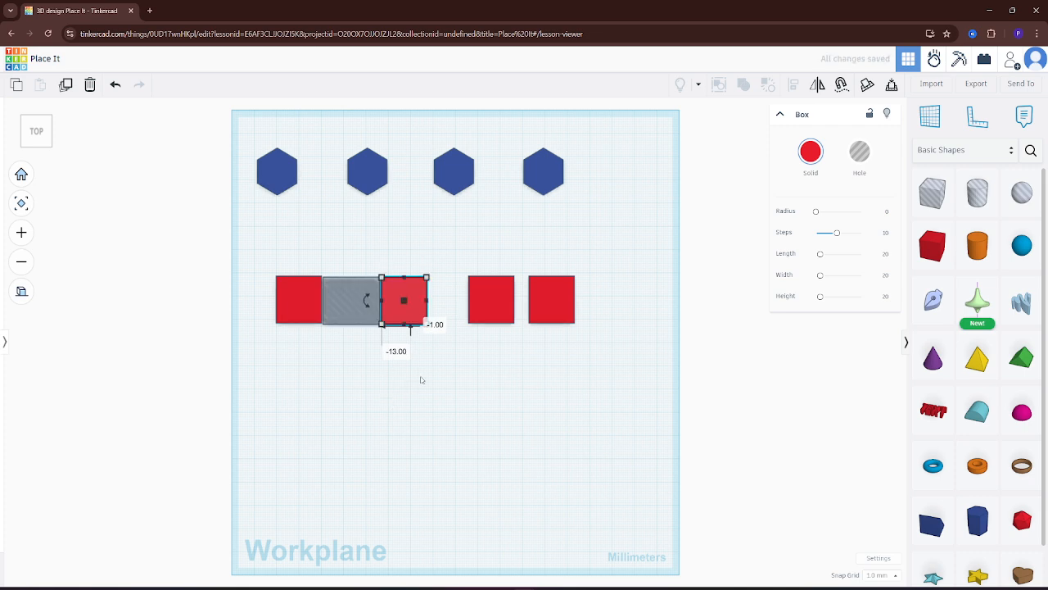
Shift the third and fourth boxes aside, place the spacer against the second box, and butt the third box against it
drag(529, 302, 590, 297)
drag(486, 299, 546, 294)
click(344, 303)
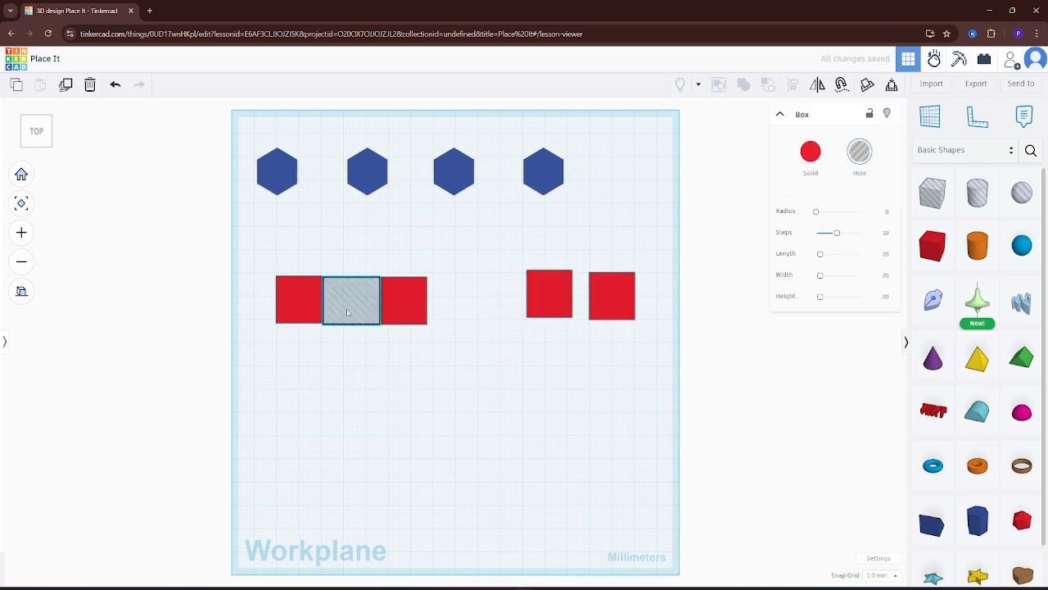
drag(350, 311, 453, 299)
drag(543, 300, 509, 300)
Use the spacer to set the gap between the third and fourth red boxes, and delete the spacer
drag(449, 309, 554, 260)
drag(615, 316, 653, 313)
drag(561, 248, 559, 300)
drag(644, 295, 514, 415)
click(573, 298)
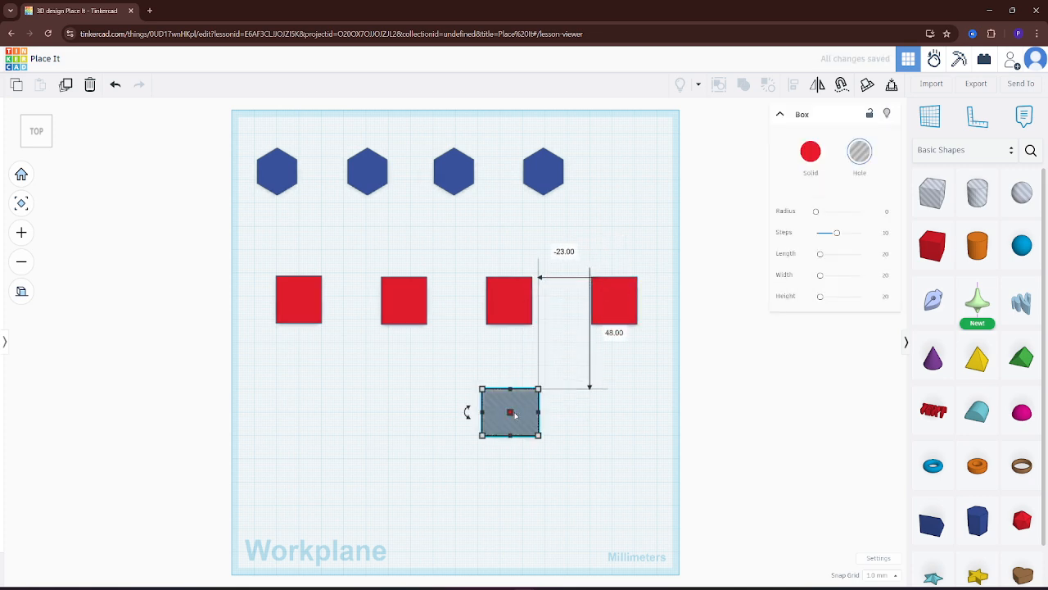
key(Delete)
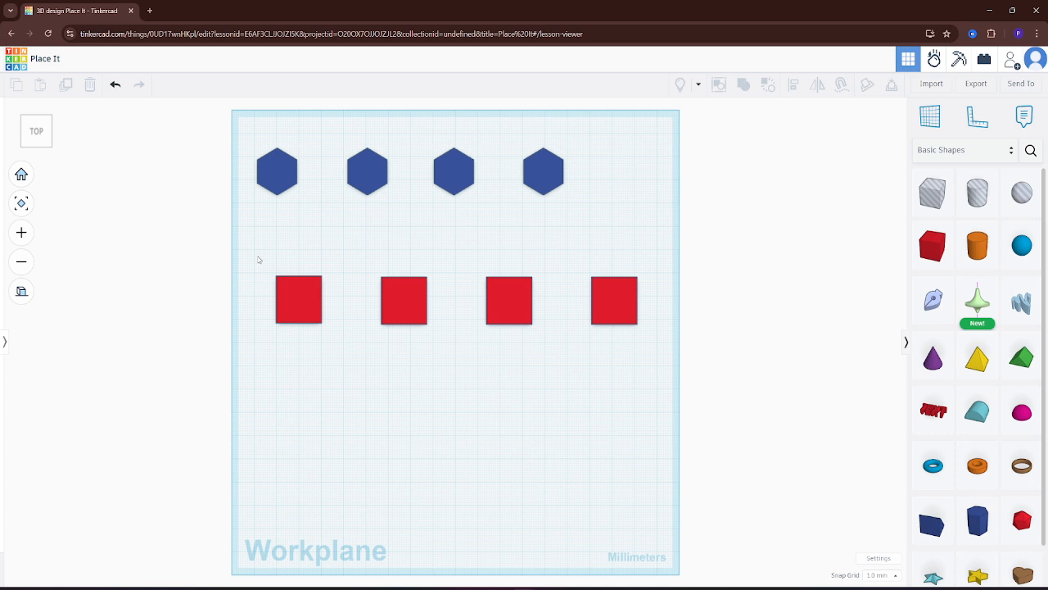
Align all four spaced red boxes to their common centre line again and deselect them
drag(261, 265, 654, 384)
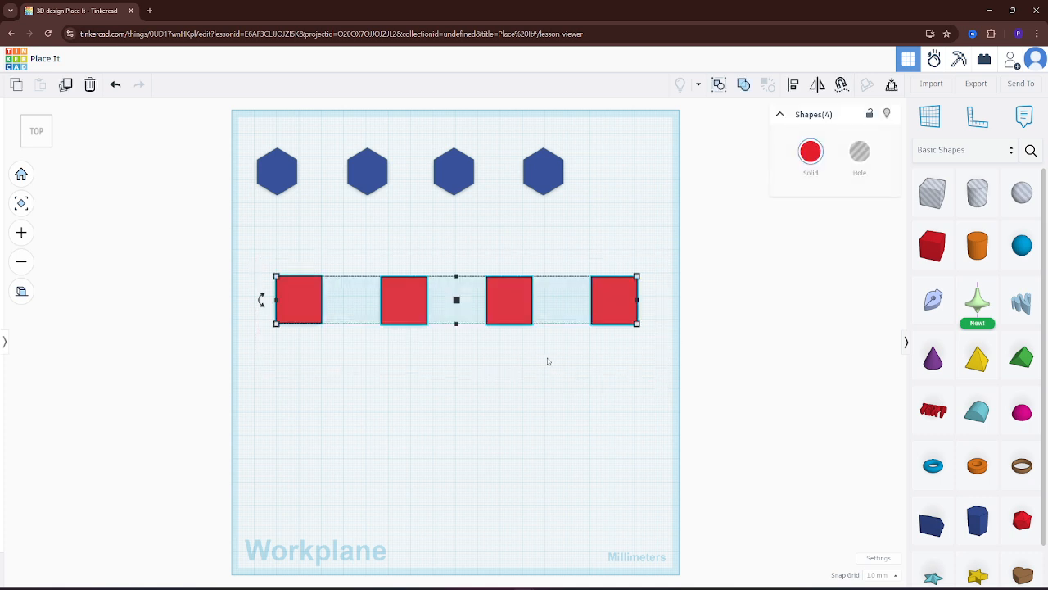
key(l)
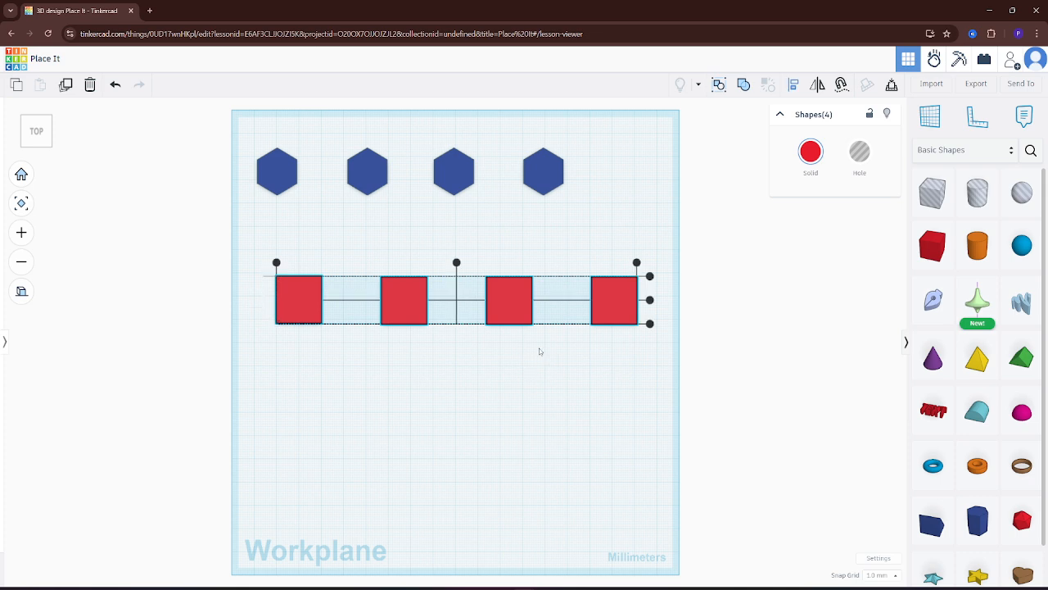
click(650, 300)
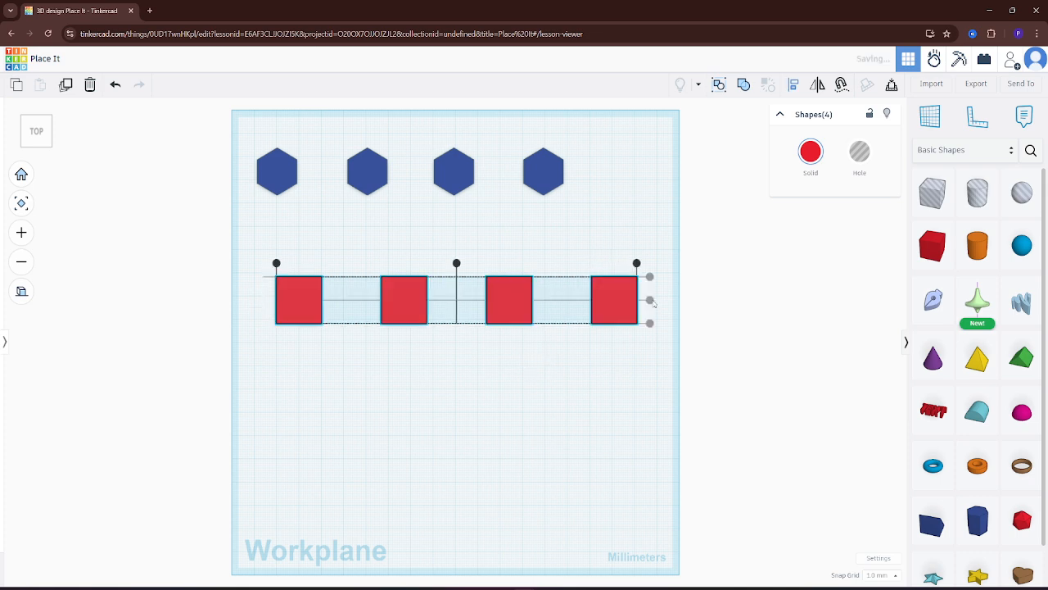
click(571, 366)
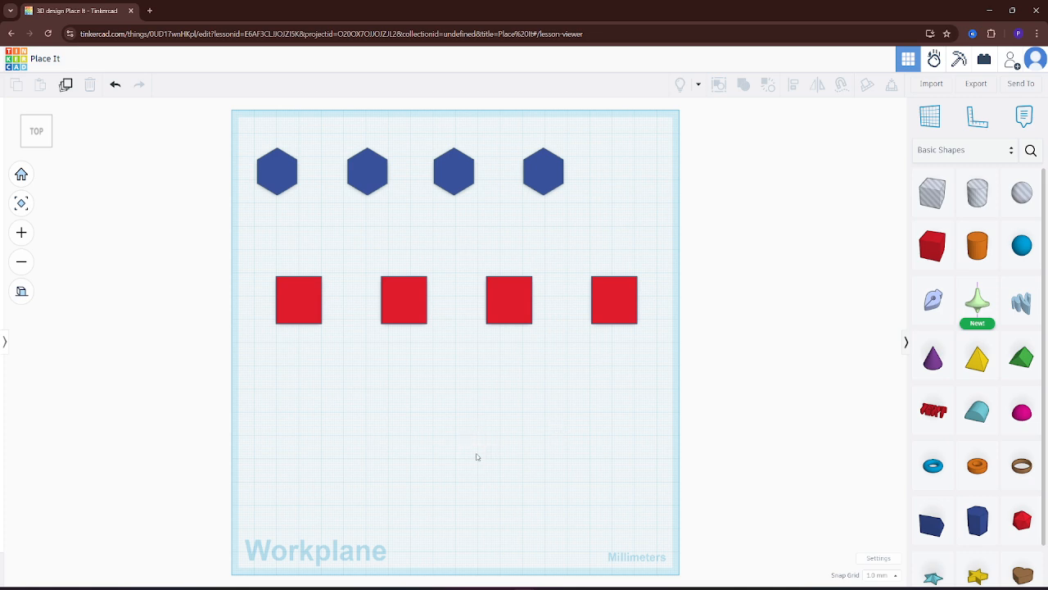
Switch back to perspective view and examine the spacing of the red boxes from several angles
right_drag(470, 461, 469, 348)
right_drag(467, 358, 442, 369)
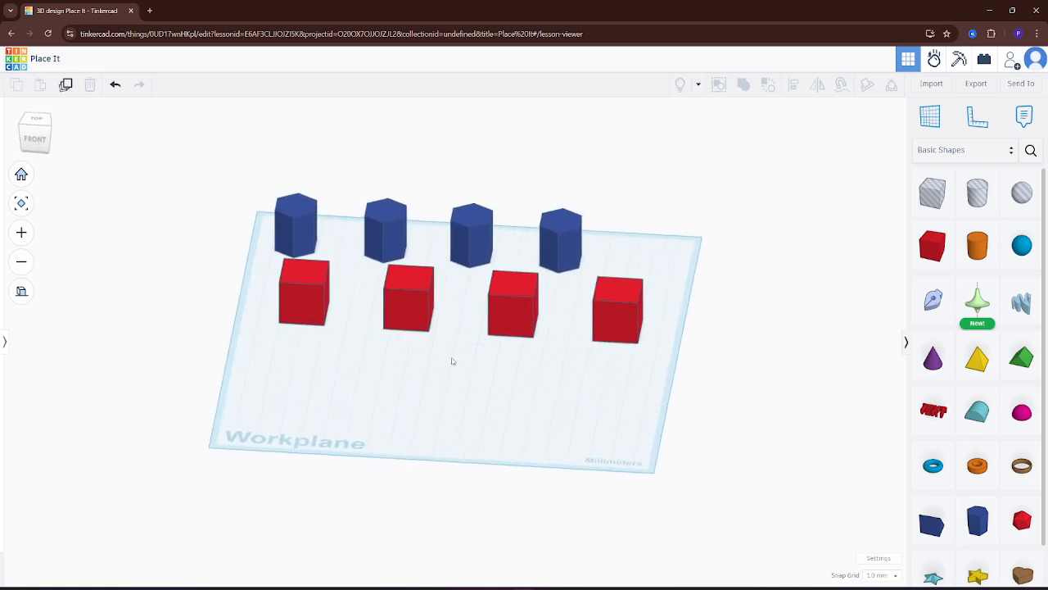
click(22, 290)
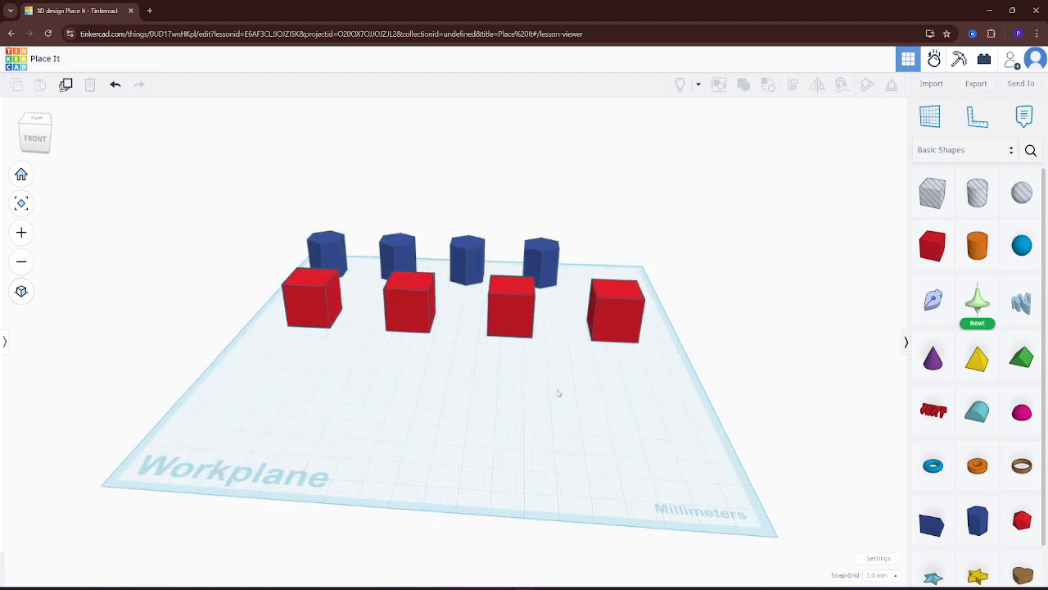
right_drag(534, 383, 539, 530)
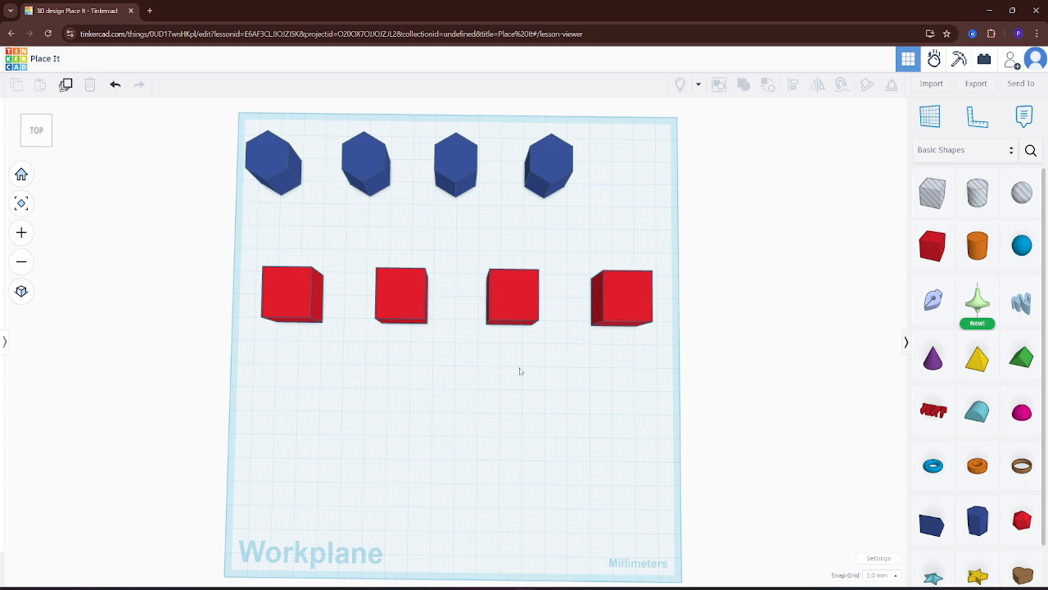
right_drag(453, 484, 495, 421)
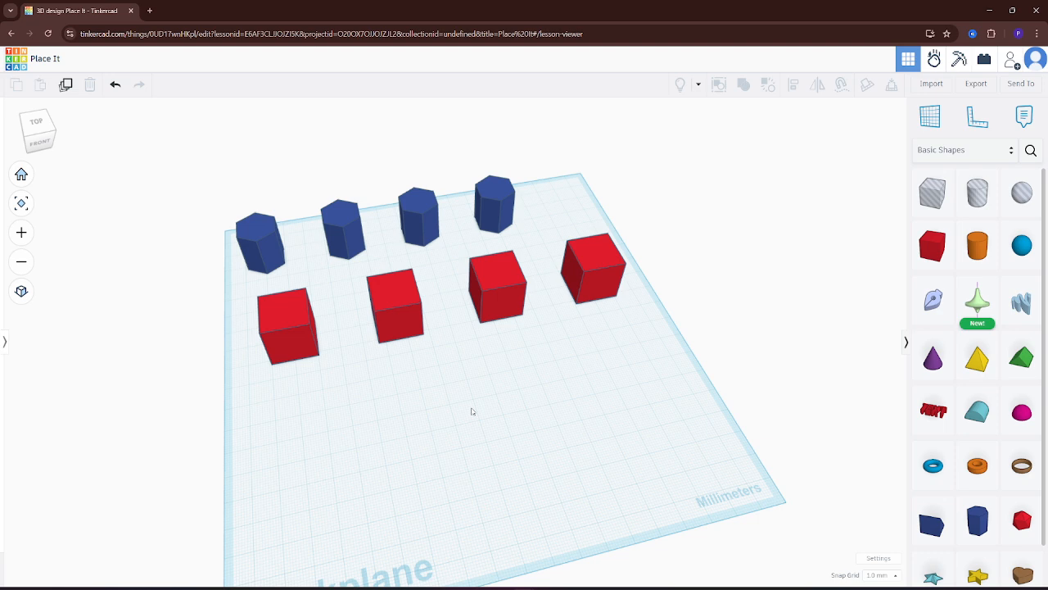
right_drag(550, 415, 413, 435)
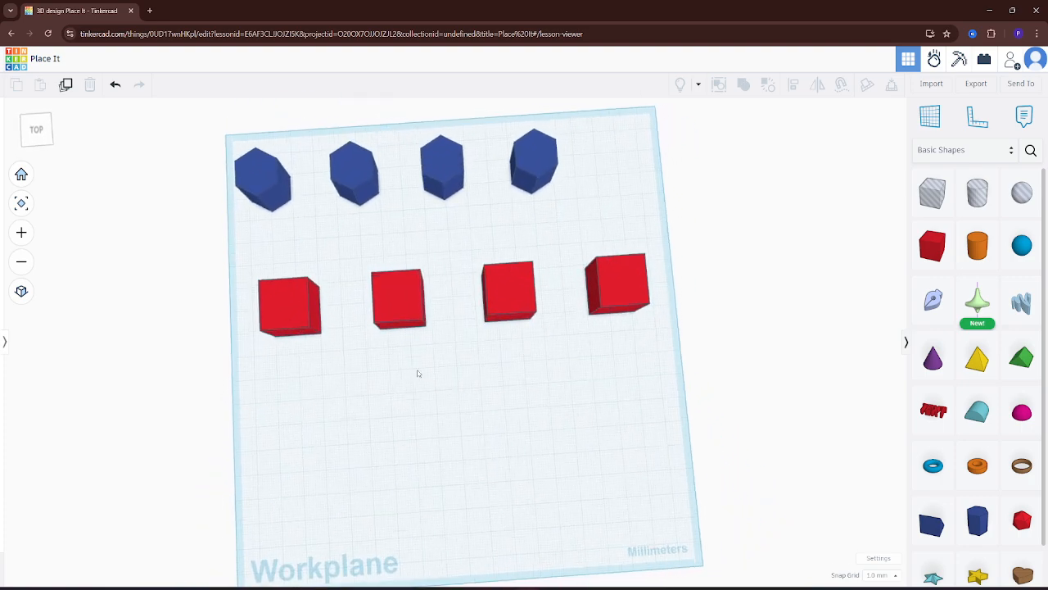